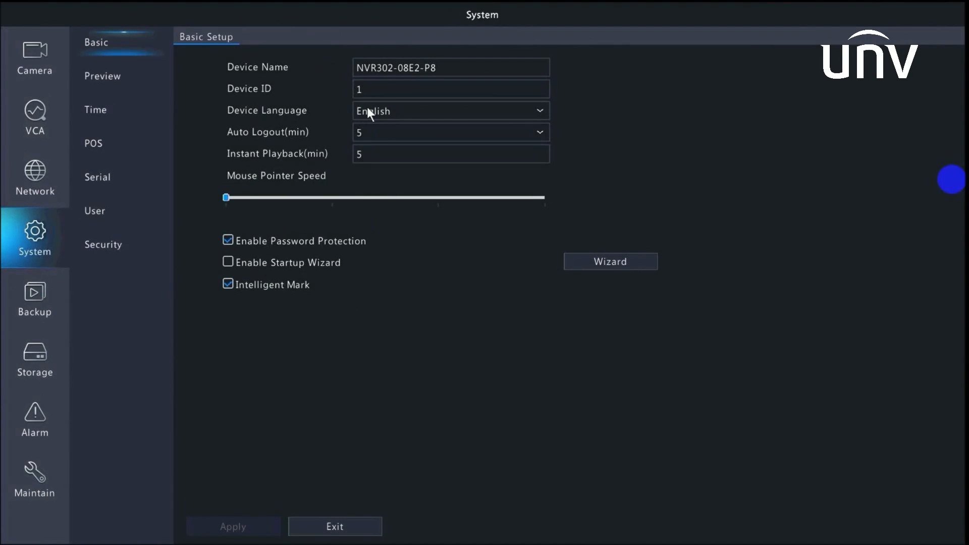
Step: Examine the available auto logout times in the basic device settings without changing the selection
click(386, 131)
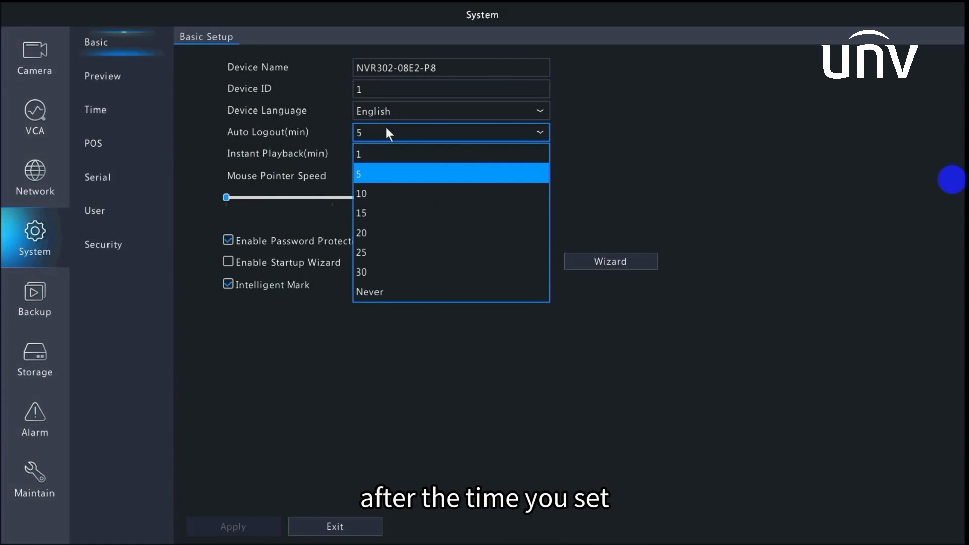
click(595, 159)
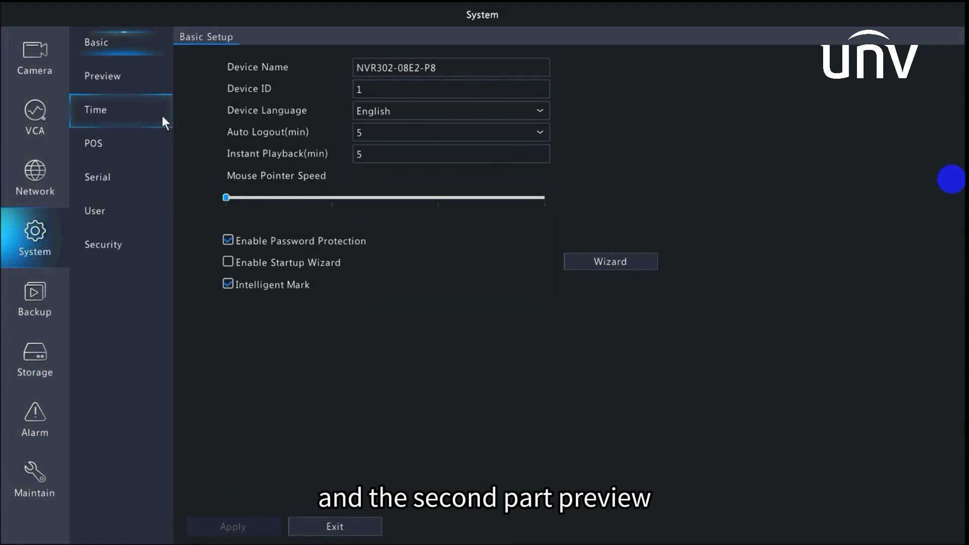
Step: Examine the video output and resolution options in the live view preview settings
click(137, 73)
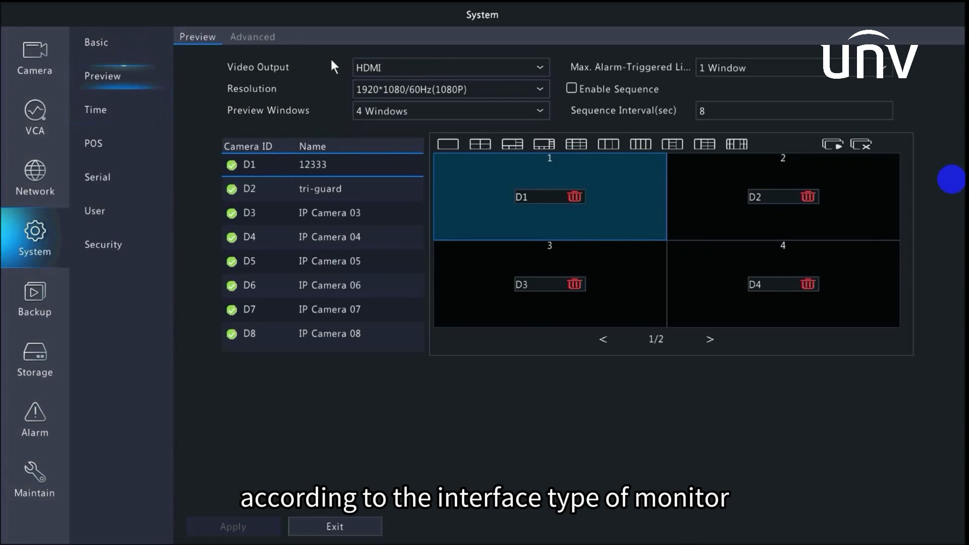
click(394, 68)
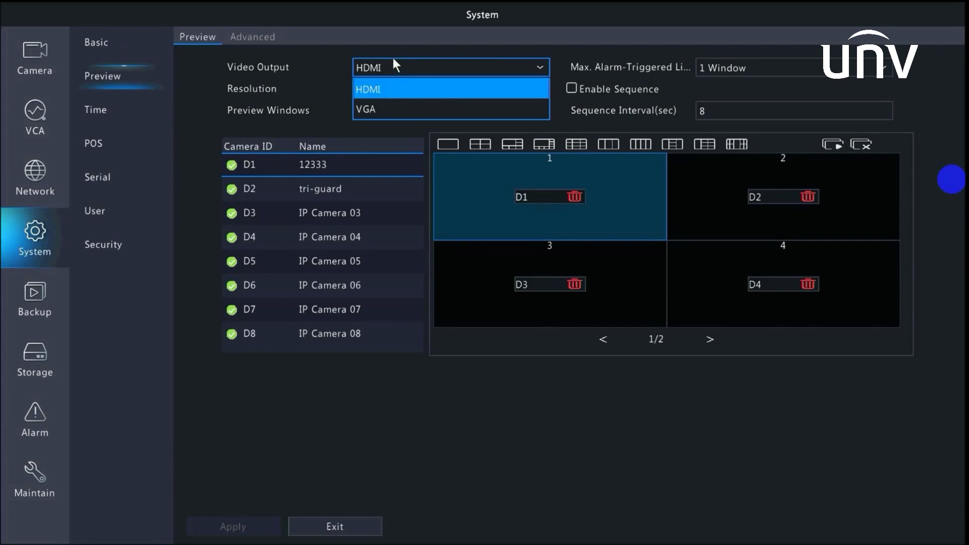
click(390, 42)
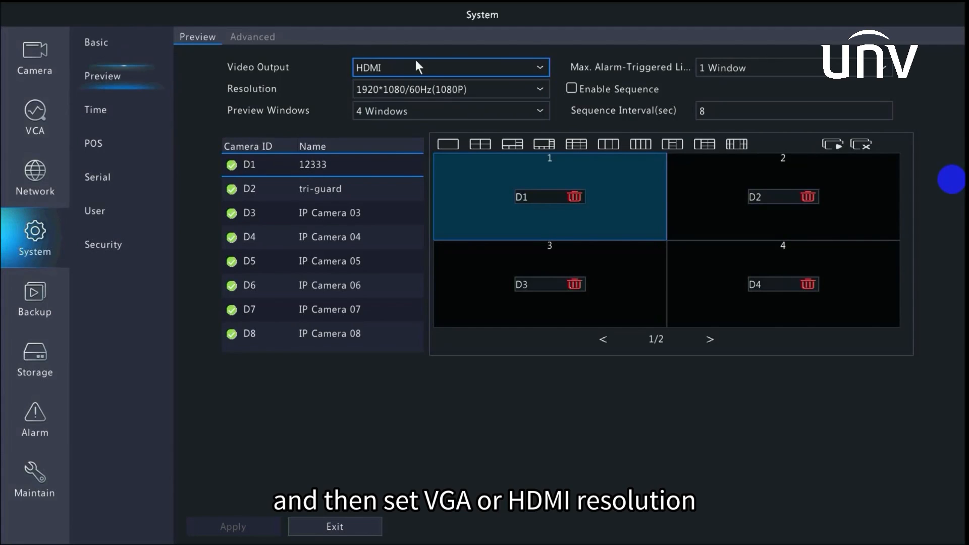
click(437, 88)
click(437, 88)
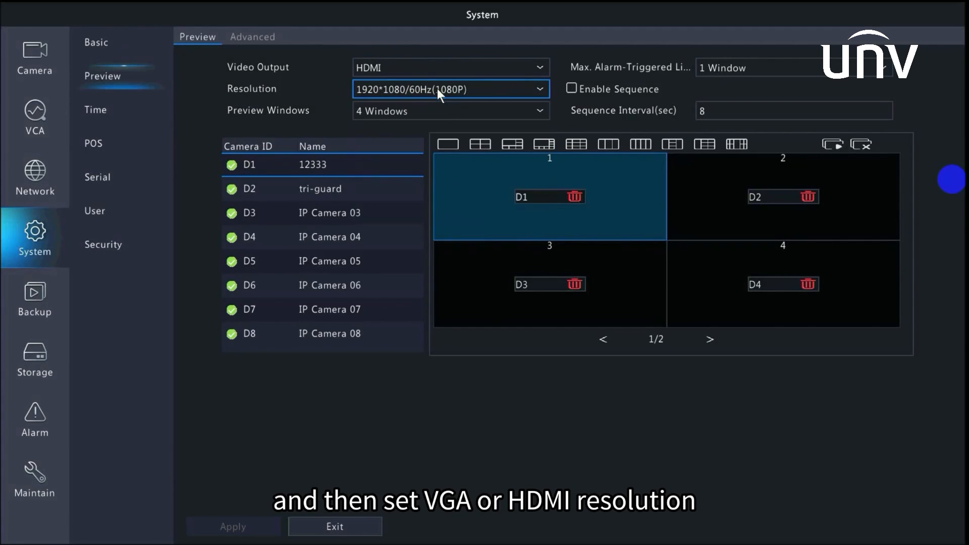
Step: Set the preview layout to 9 windows with sequence enabled, and open the advanced preview settings
click(441, 110)
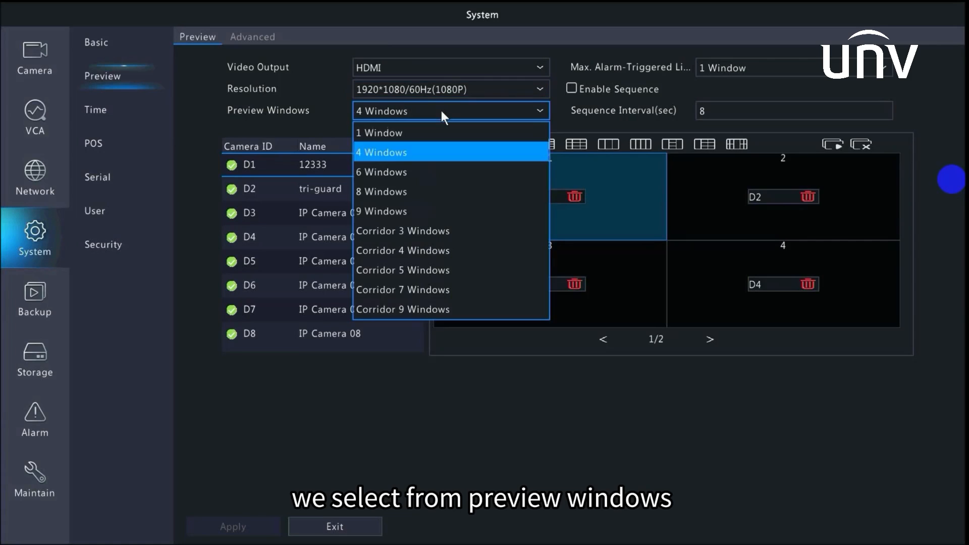
click(402, 171)
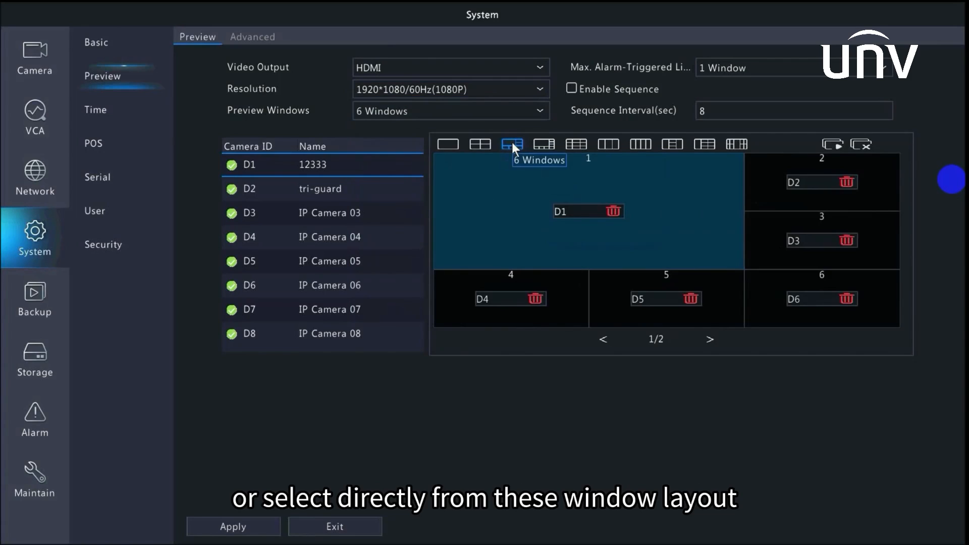
click(575, 146)
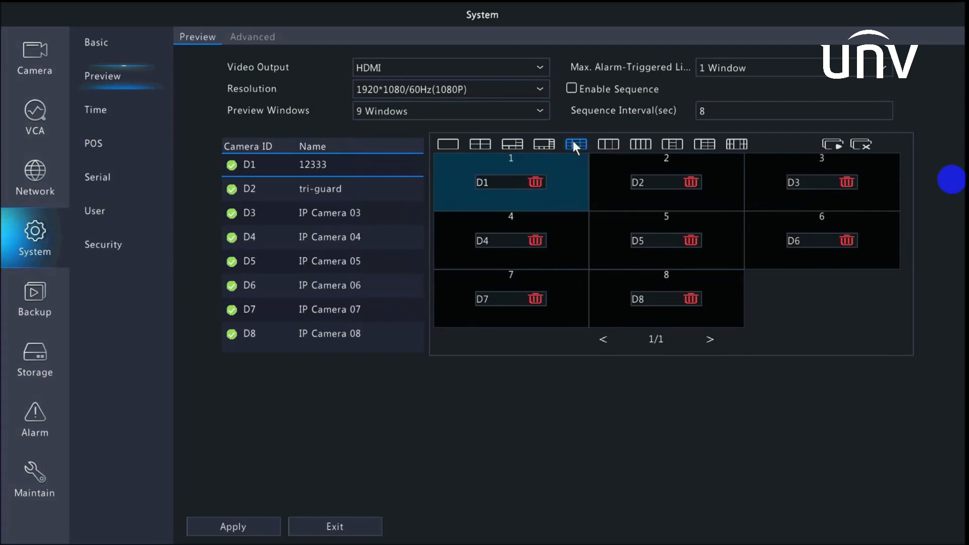
click(571, 88)
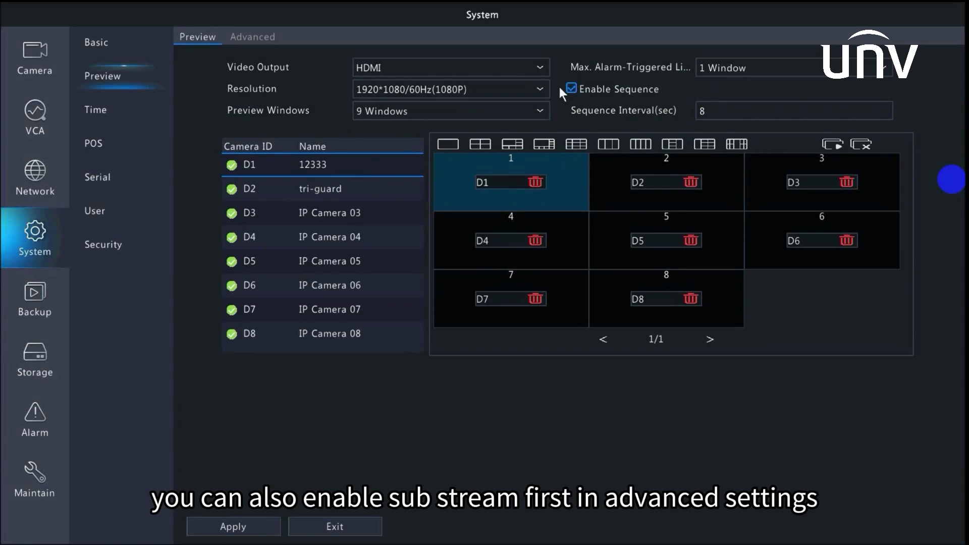
click(255, 35)
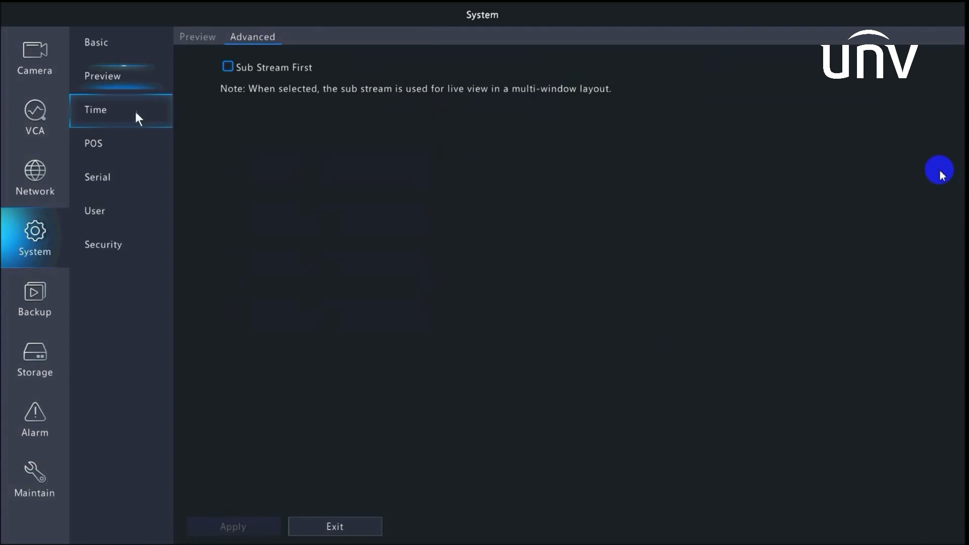
Step: Examine the time zone and update interval options in the system time settings
click(124, 119)
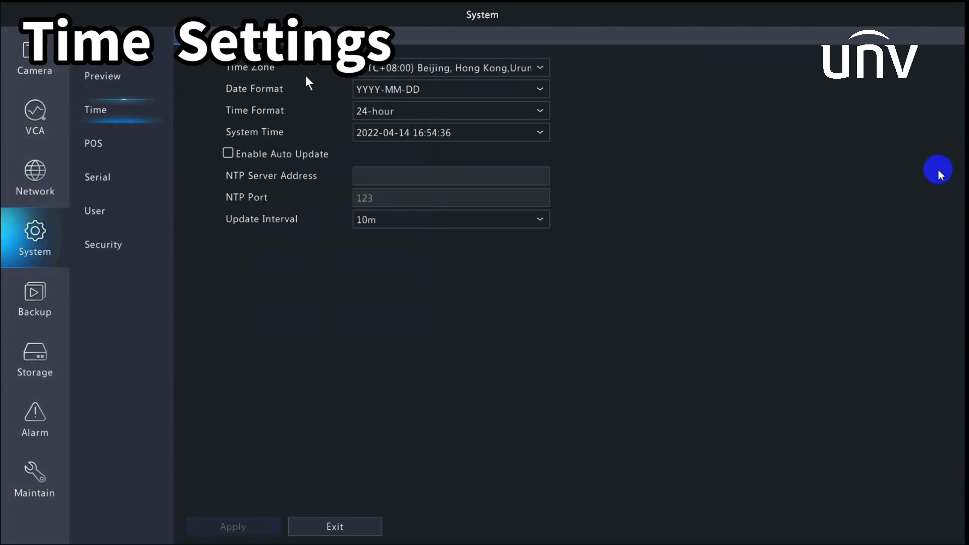
click(402, 66)
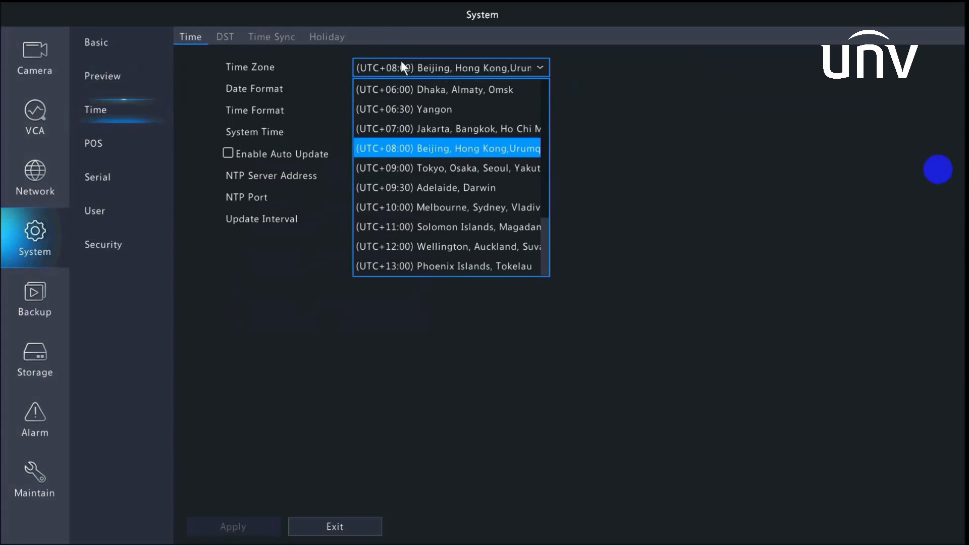
click(535, 67)
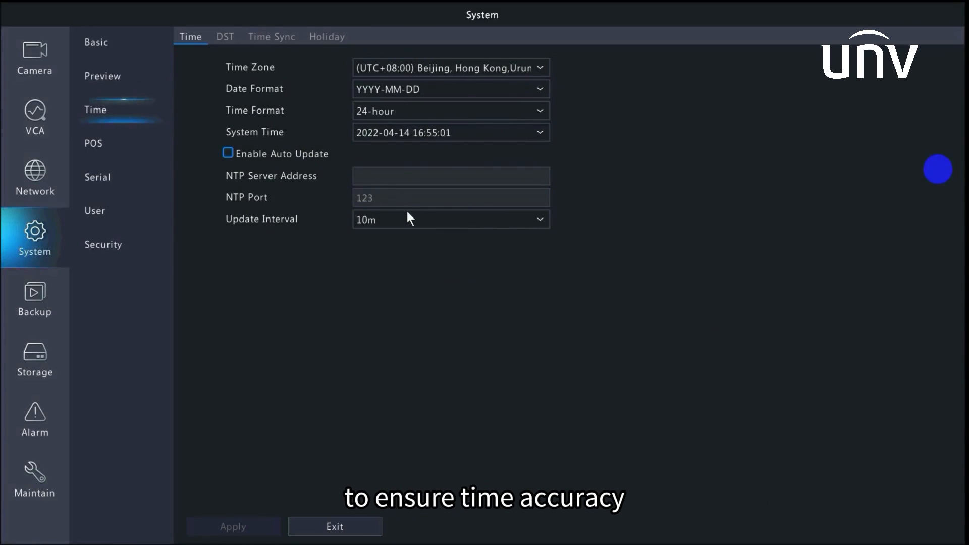
click(409, 218)
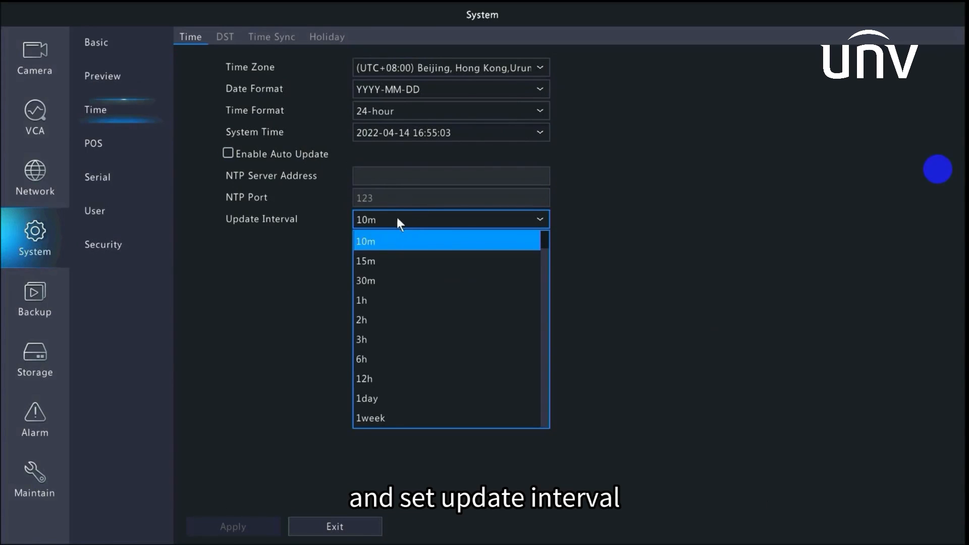
click(295, 250)
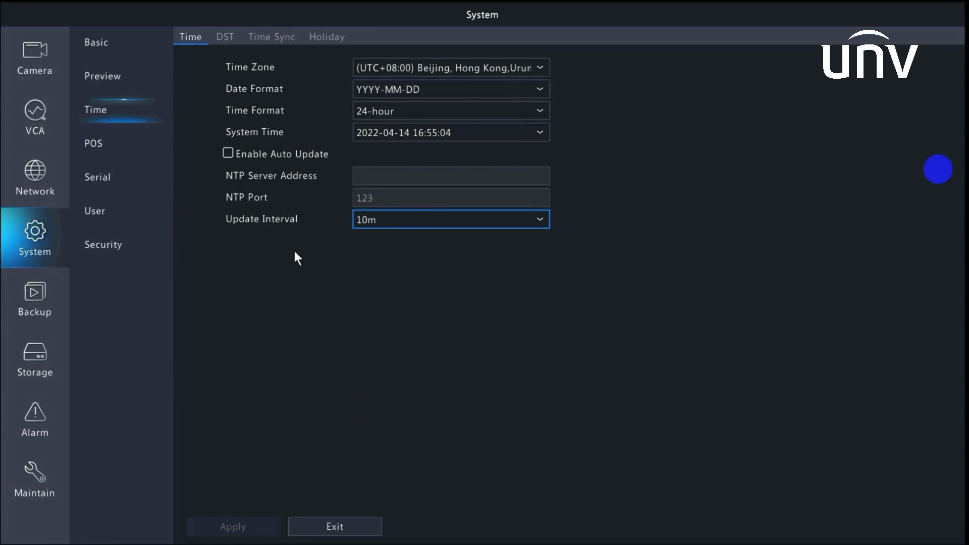
Step: Review the daylight saving time settings and the camera time synchronization option
click(223, 43)
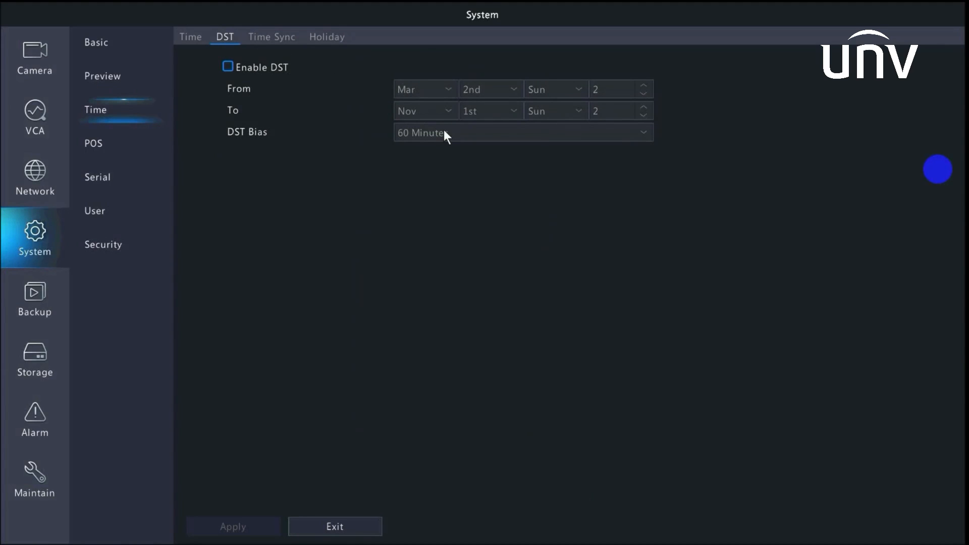
click(275, 36)
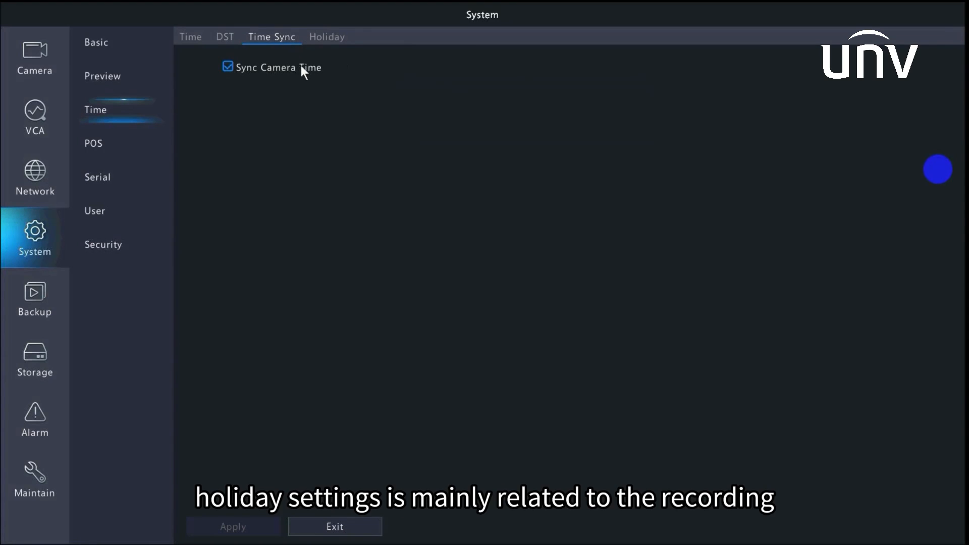
Step: Examine the form for adding a holiday, and close it without saving
click(331, 38)
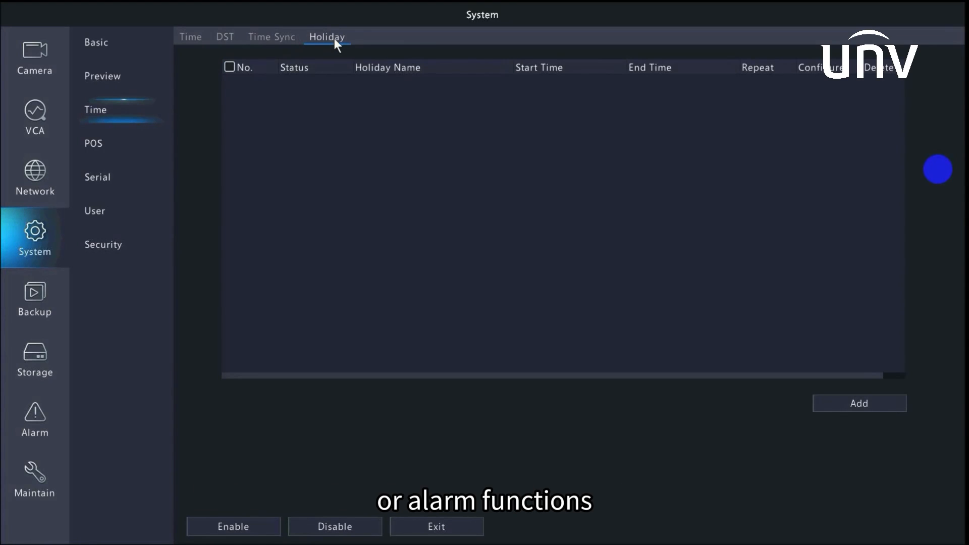
click(850, 406)
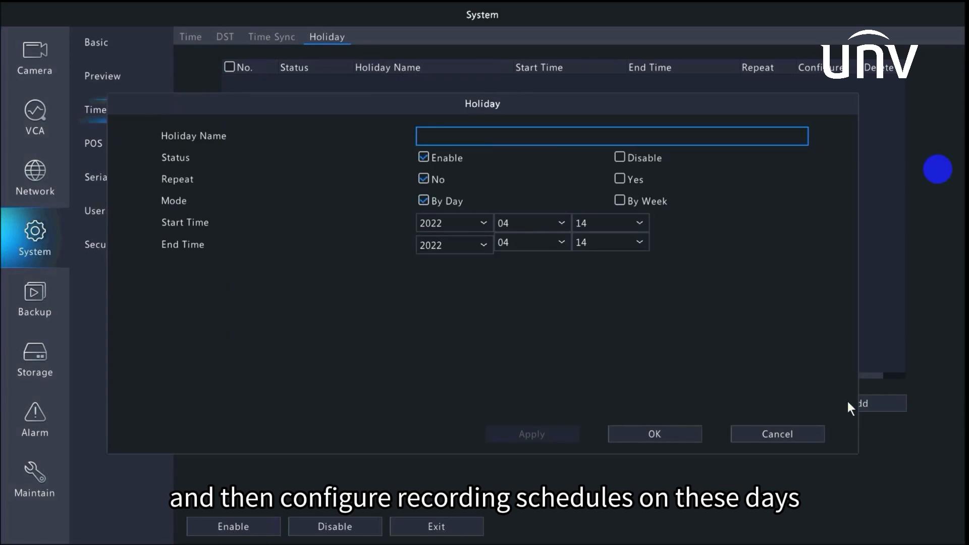
click(801, 433)
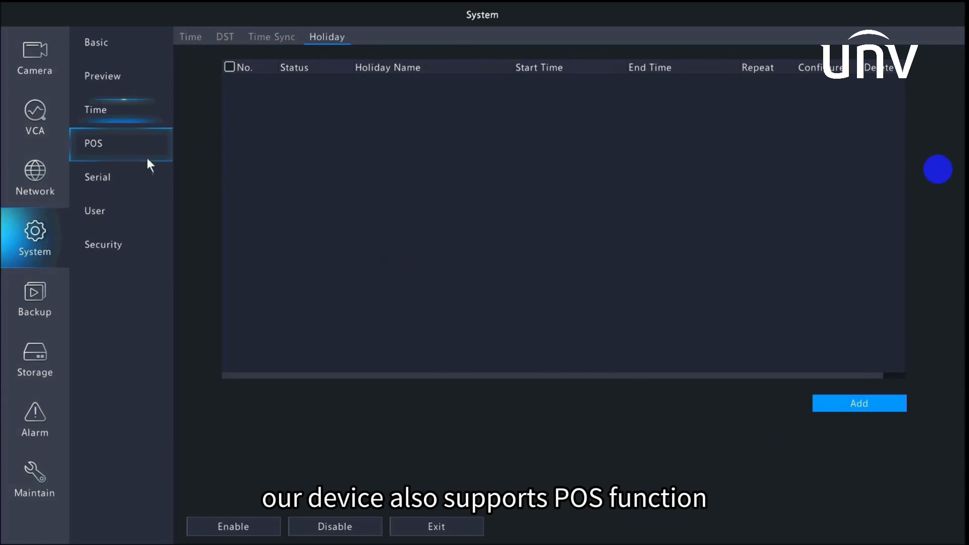
Step: Examine the form for adding a POS device and its network connection settings, leaving both without saving
click(120, 149)
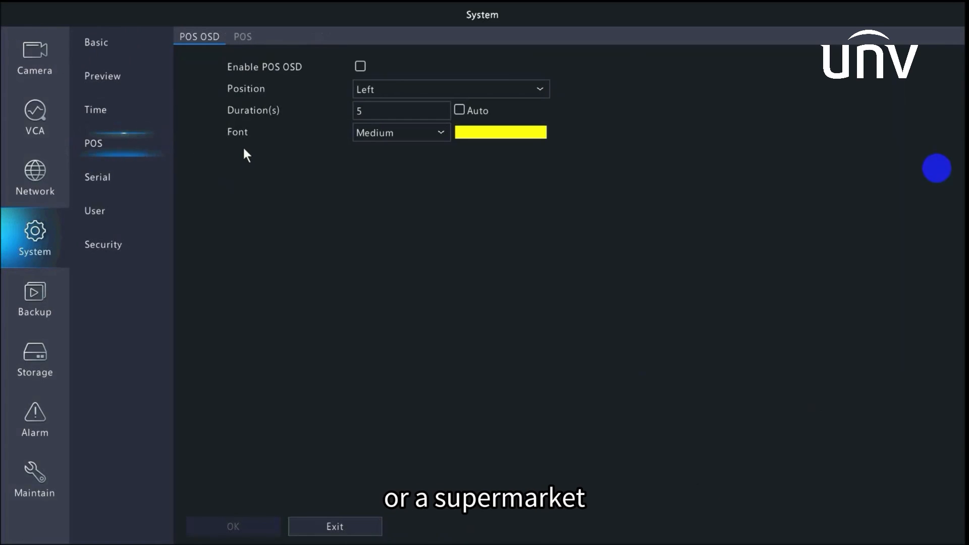
click(241, 36)
click(269, 387)
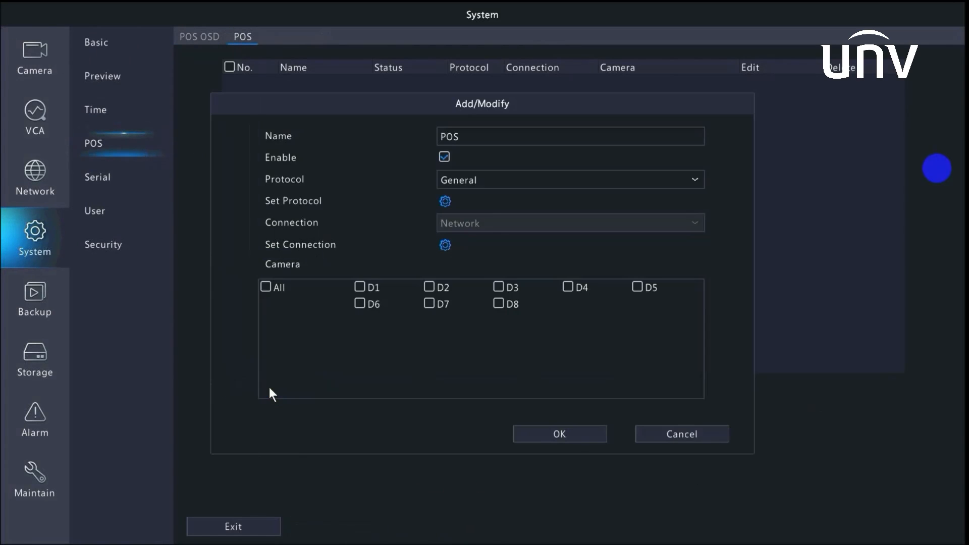
click(445, 244)
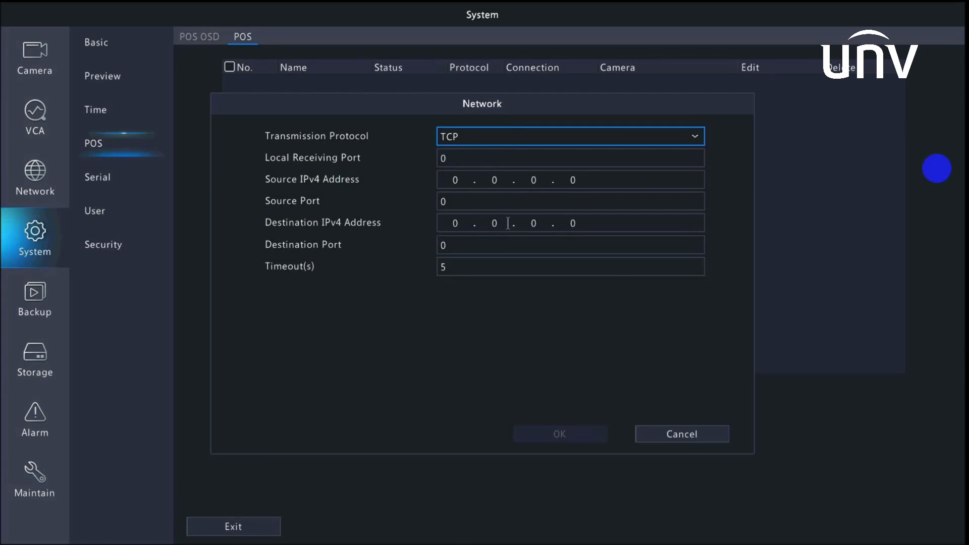
click(686, 426)
click(685, 431)
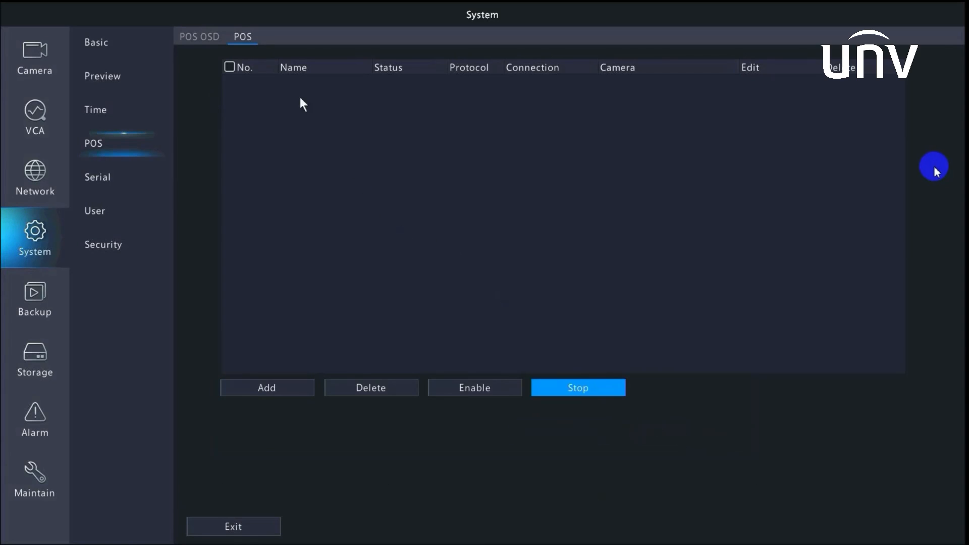
Step: Review the POS OSD settings for position, duration, font size and font colour
click(202, 33)
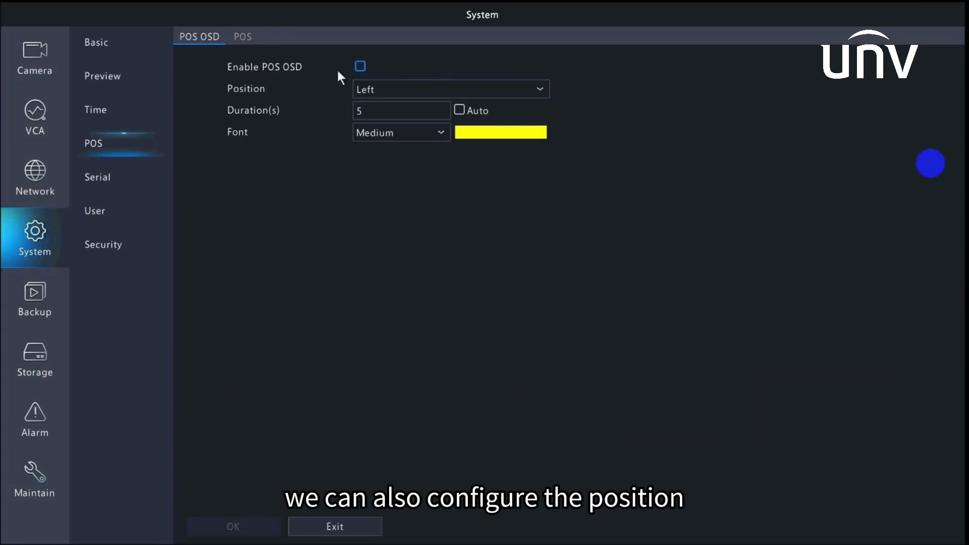
click(462, 135)
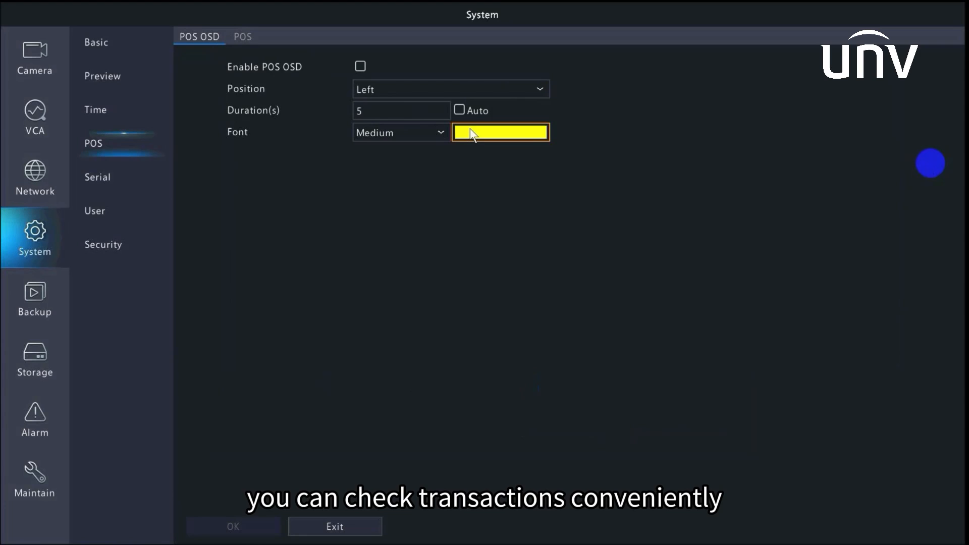
Step: Examine the user types and permissions in the form for adding a user, and leave without saving
click(126, 208)
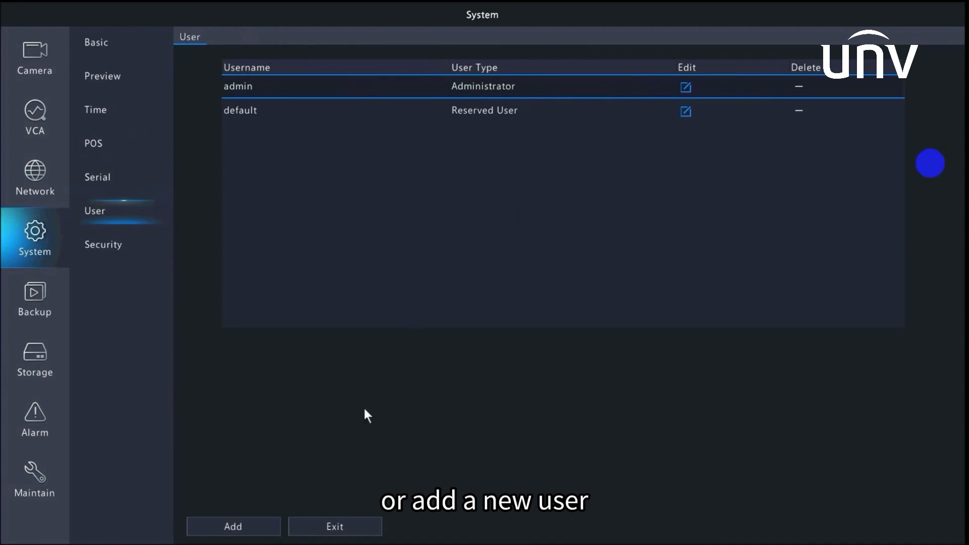
click(250, 529)
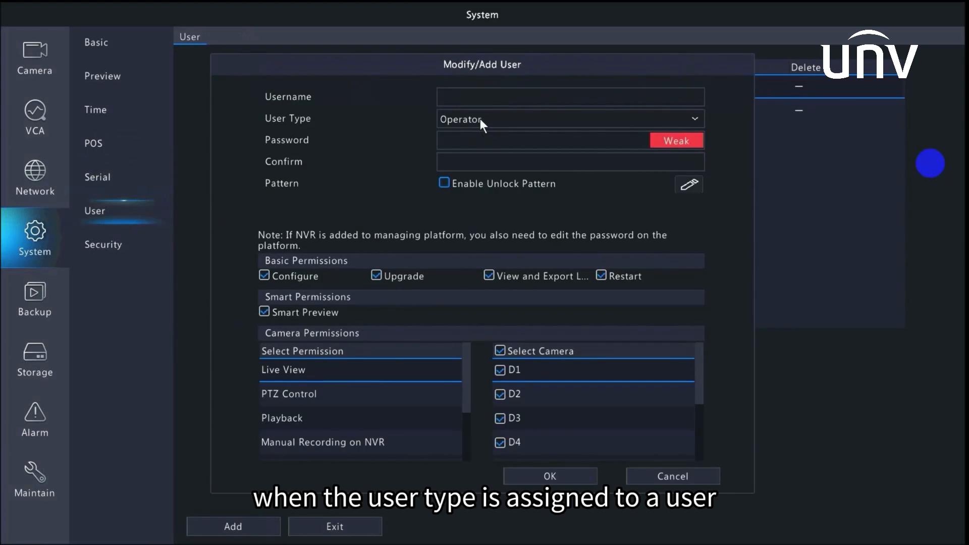
click(480, 119)
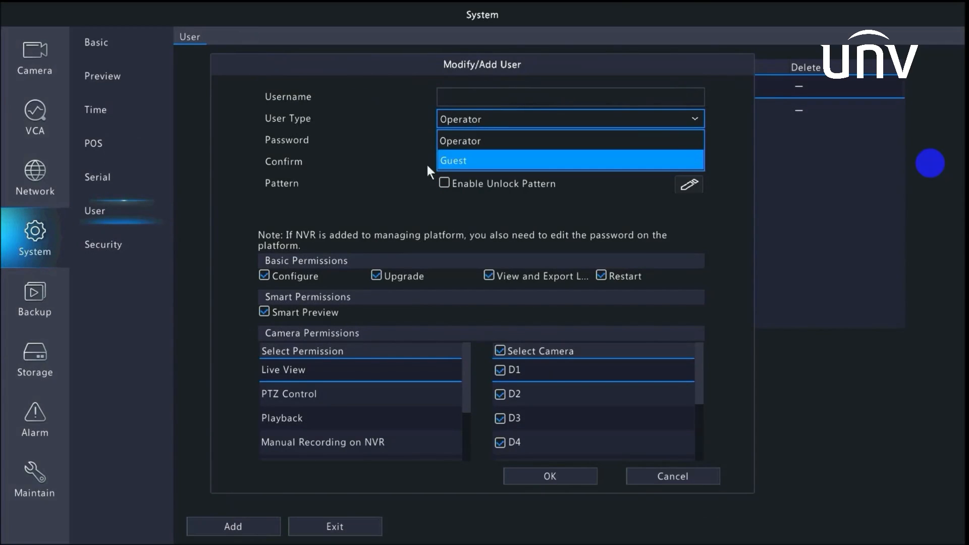
click(373, 202)
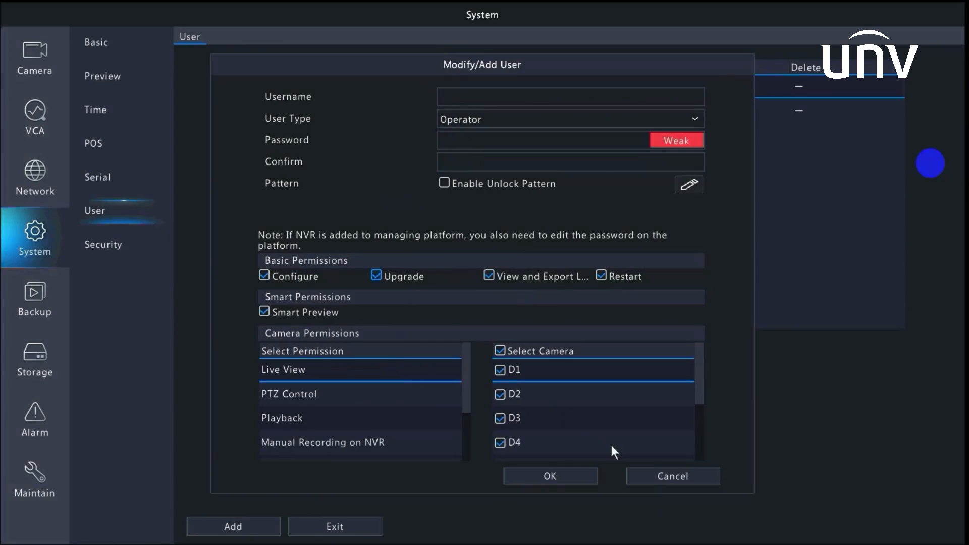
click(662, 478)
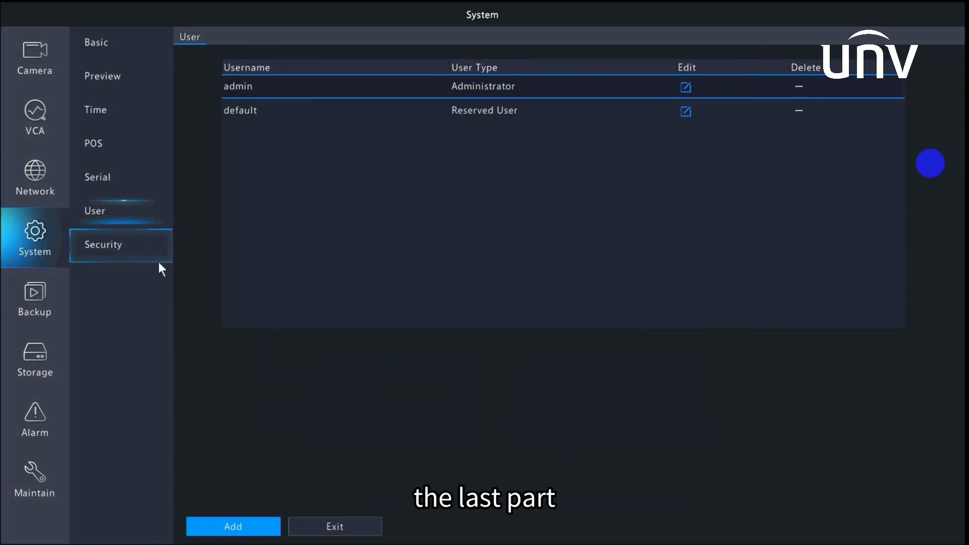
Step: Enable IP address filtering in the security settings and check the control types, leaving Blocklist selected
click(132, 244)
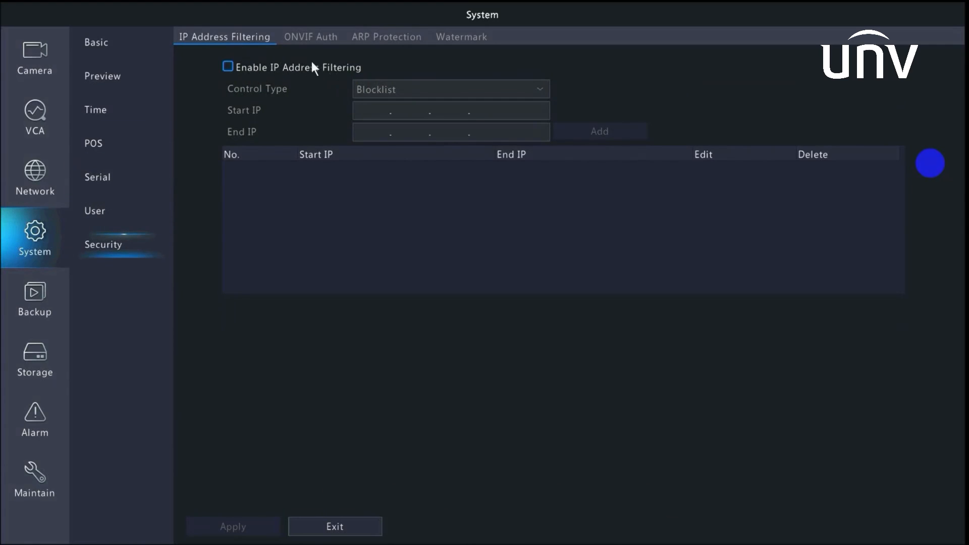
click(342, 68)
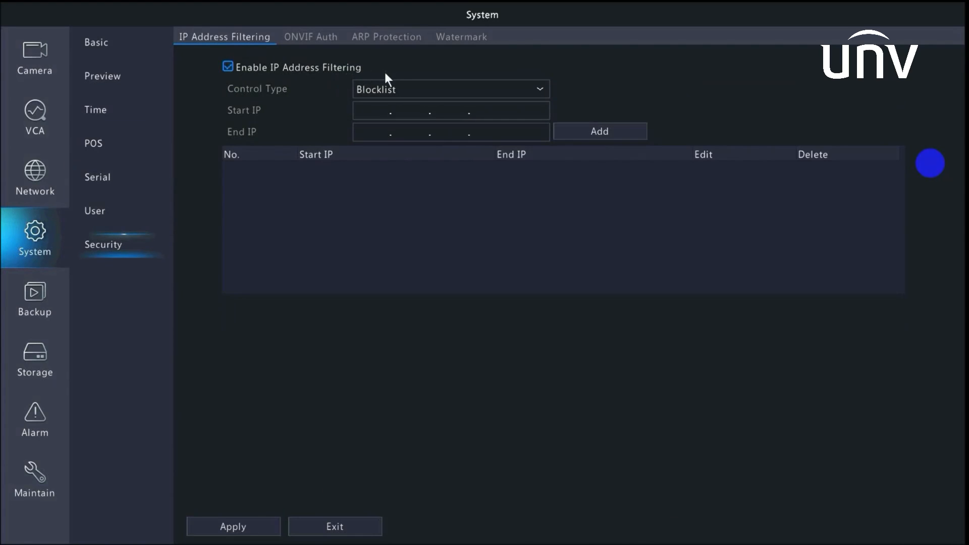
click(537, 90)
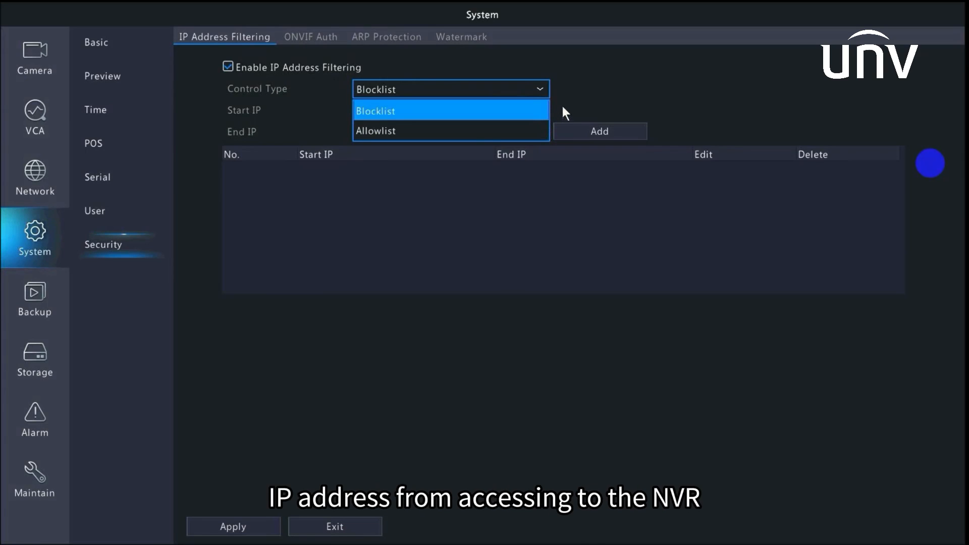
click(654, 81)
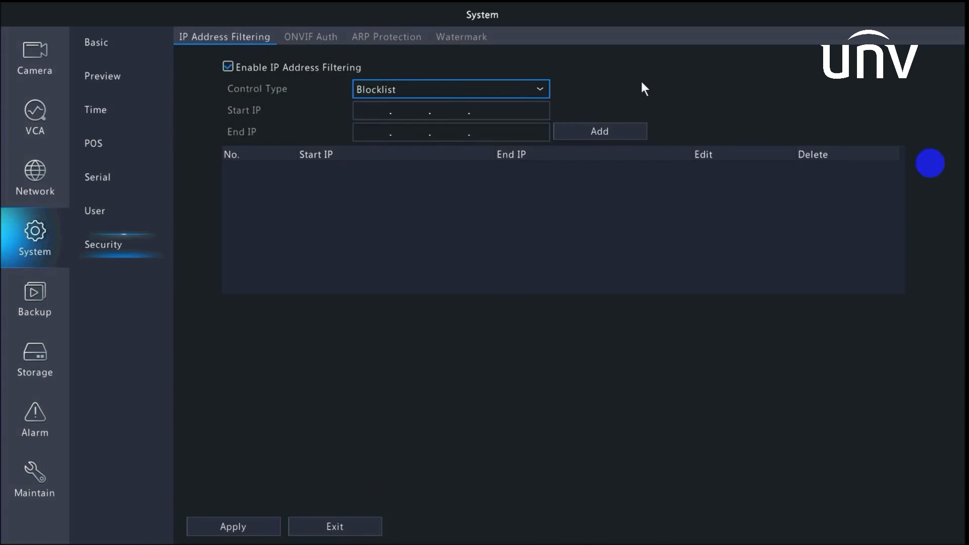
Step: View the ARP protection settings, and enable the watermark for camera D1
click(407, 39)
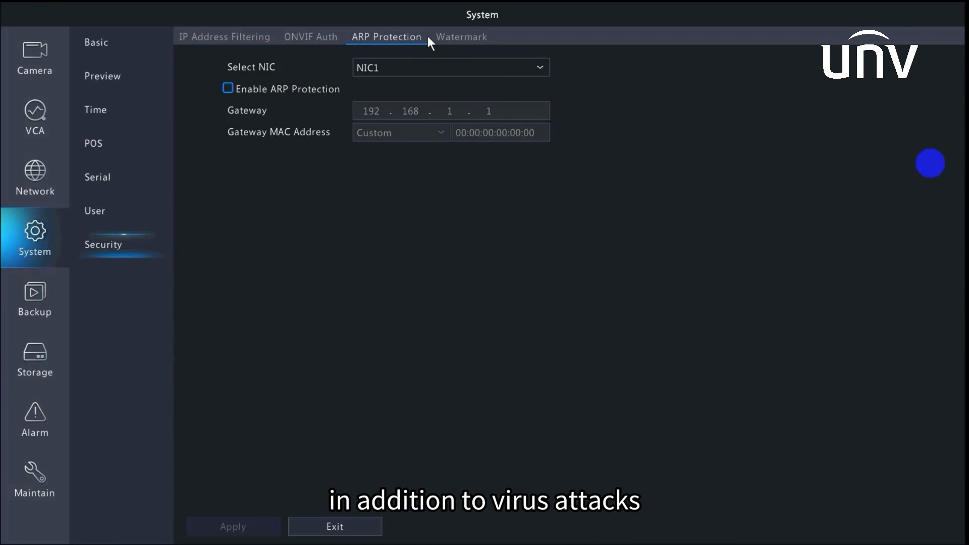
click(448, 38)
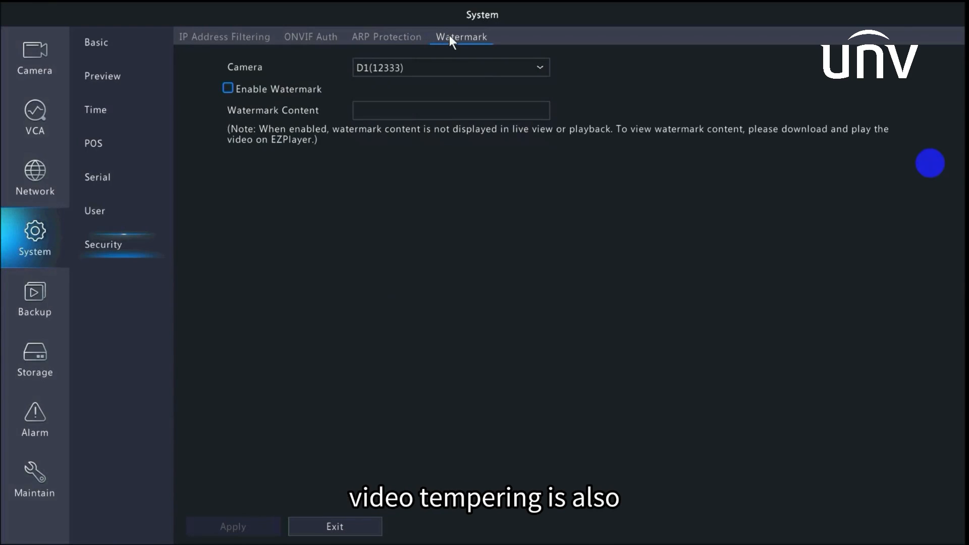
click(230, 89)
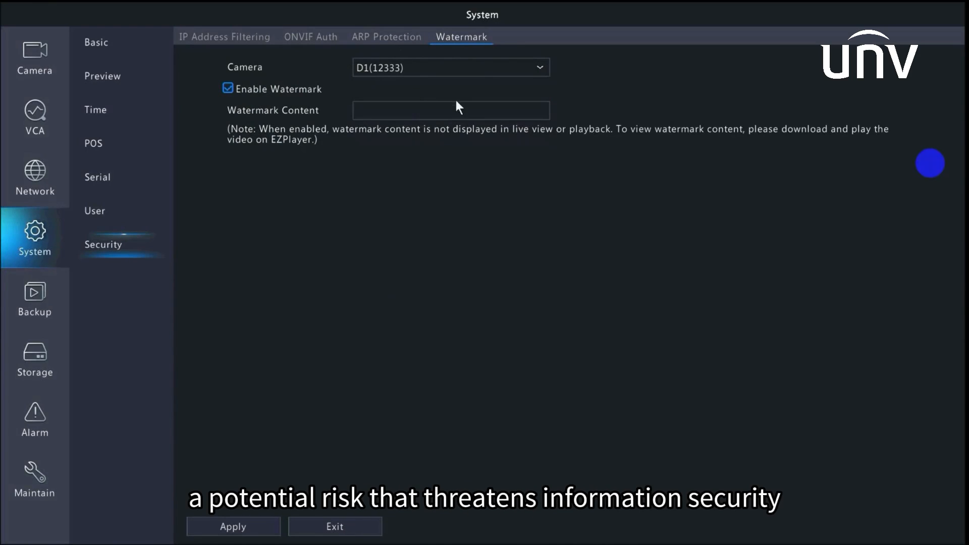